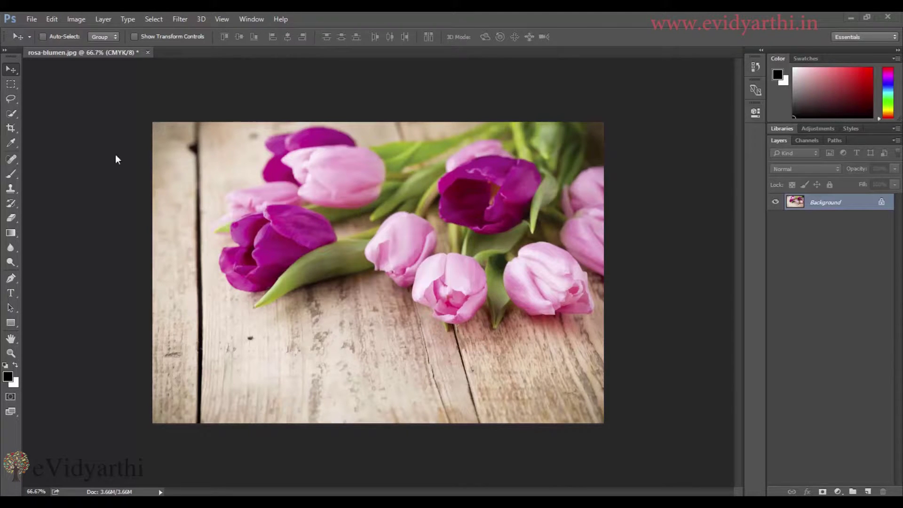
Quick-select the tulips and leaves, subtracting the stray wooden table area at top left.
{"action": "left_click", "coordinate": [14, 115]}
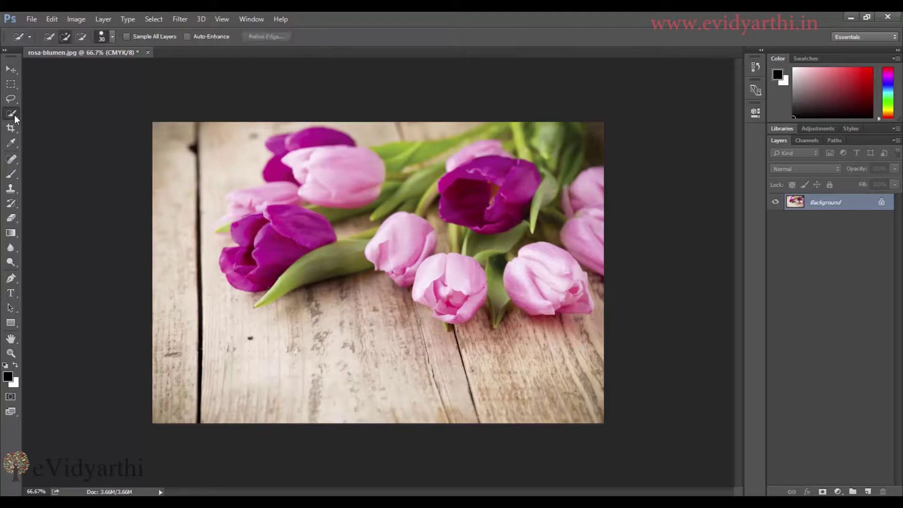
{"action": "mouse_move", "coordinate": [253, 186]}
{"action": "left_mouse_down"}
{"action": "mouse_move", "coordinate": [511, 148]}
{"action": "mouse_move", "coordinate": [449, 294]}
{"action": "mouse_move", "coordinate": [376, 223]}
{"action": "mouse_move", "coordinate": [324, 252]}
{"action": "mouse_move", "coordinate": [255, 250]}
{"action": "mouse_move", "coordinate": [249, 207]}
{"action": "left_mouse_up"}
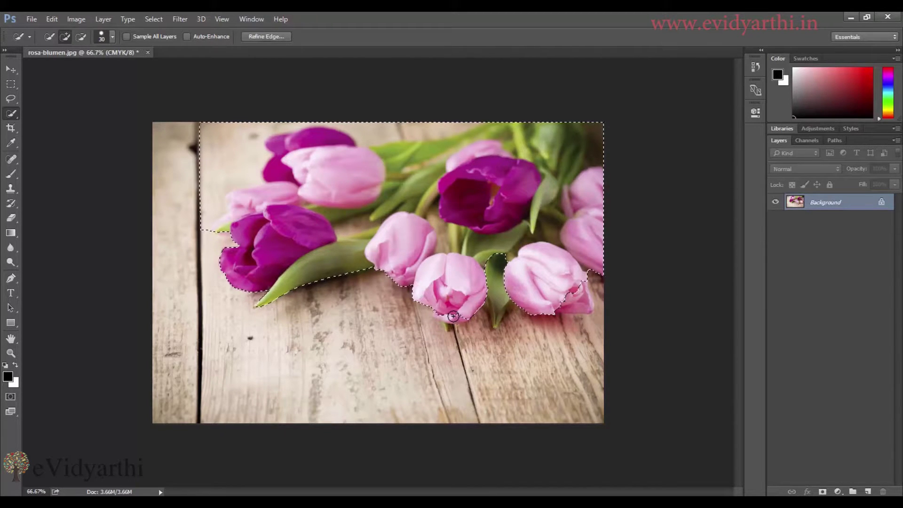
{"action": "left_click", "coordinate": [582, 300]}
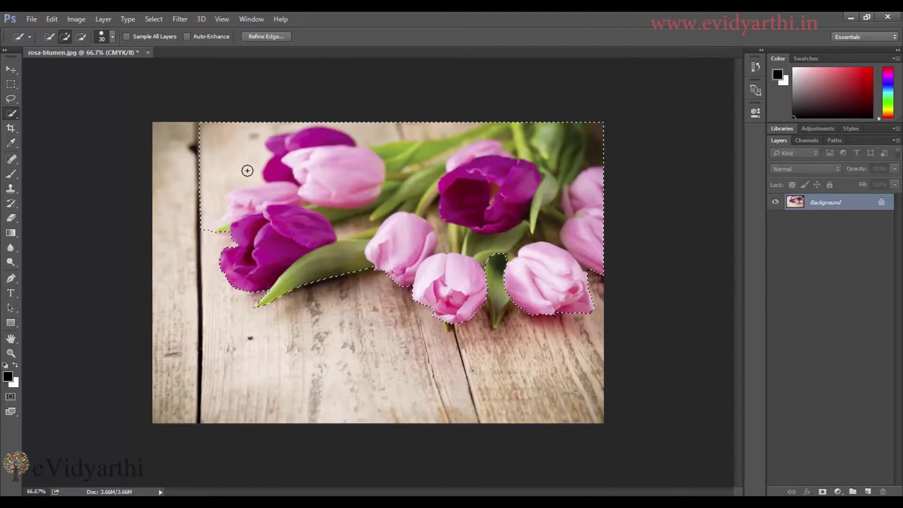
{"action": "mouse_move", "coordinate": [247, 171]}
{"action": "left_mouse_down"}
{"action": "mouse_move", "coordinate": [225, 172]}
{"action": "mouse_move", "coordinate": [274, 165]}
{"action": "mouse_move", "coordinate": [241, 220]}
{"action": "mouse_move", "coordinate": [221, 226]}
{"action": "left_mouse_up"}
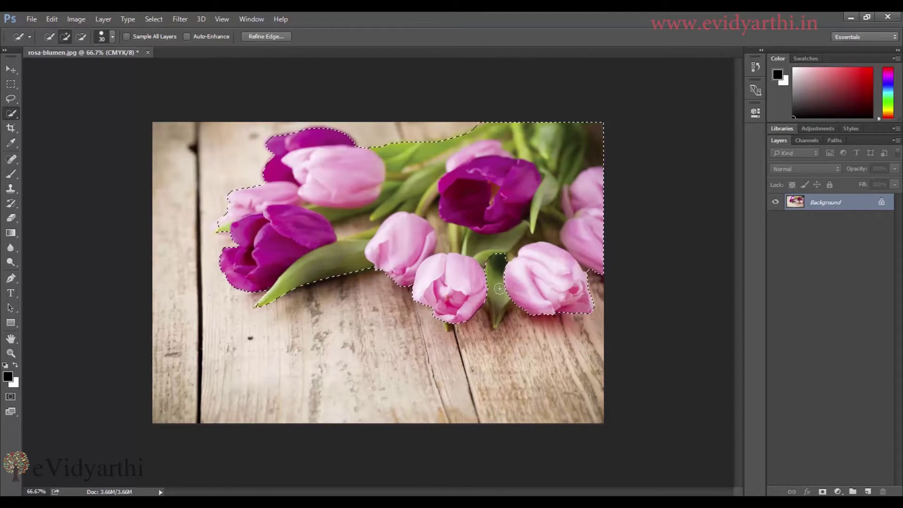
{"action": "left_click_drag", "start_coordinate": [499, 271], "coordinate": [499, 300]}
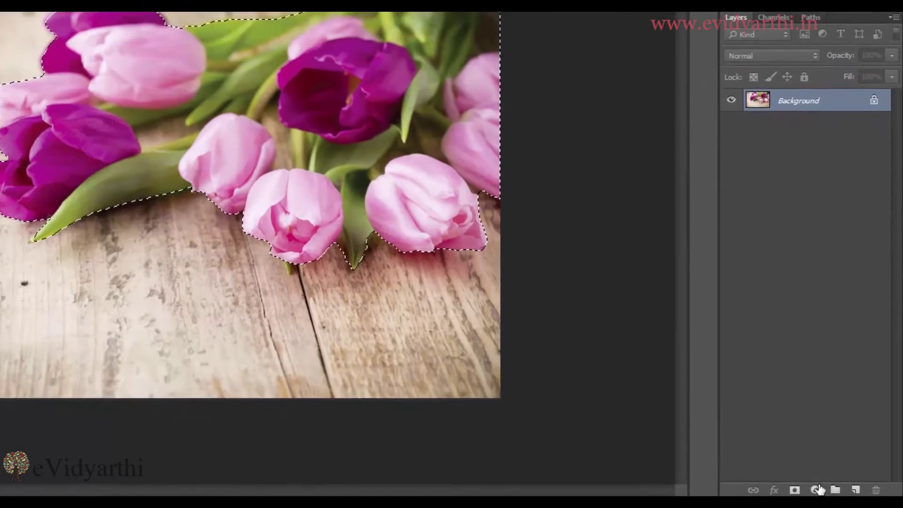
Add a Hue/Saturation adjustment layer on the selected tulips with Saturation raised to +100.
{"action": "left_click", "coordinate": [837, 491]}
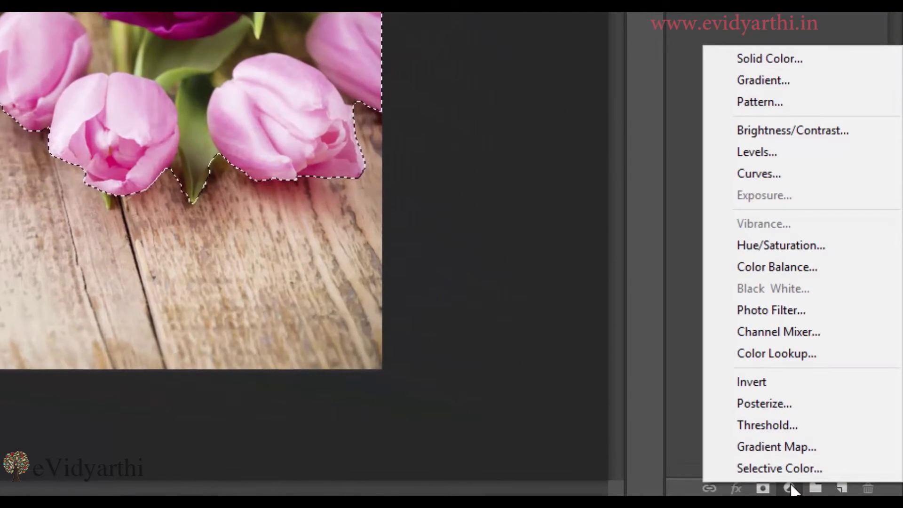
{"action": "left_click", "coordinate": [781, 246]}
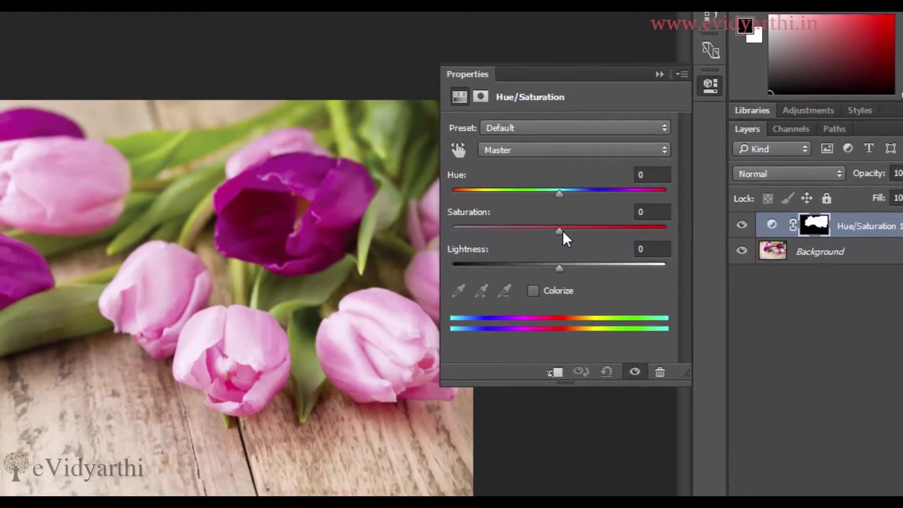
{"action": "left_click_drag", "start_coordinate": [520, 256], "coordinate": [523, 255]}
{"action": "left_click_drag", "start_coordinate": [615, 197], "coordinate": [677, 187]}
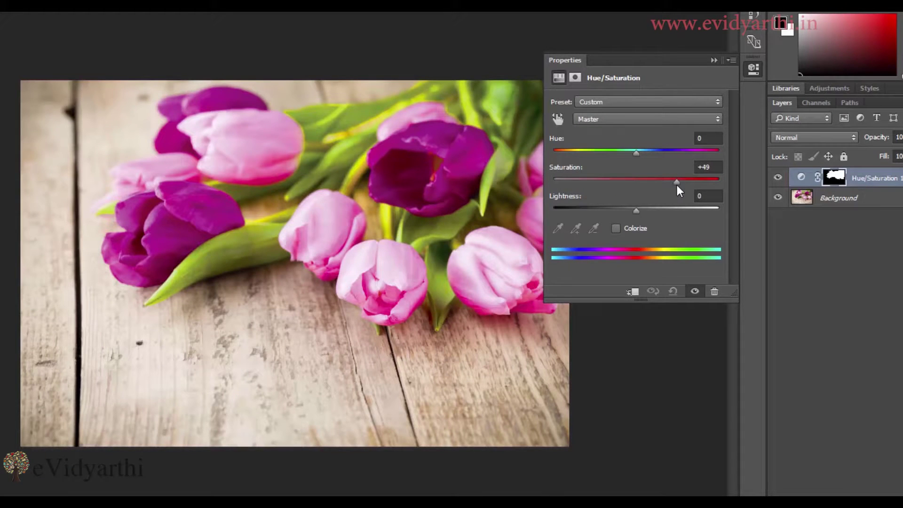
{"action": "left_click_drag", "start_coordinate": [677, 186], "coordinate": [730, 188]}
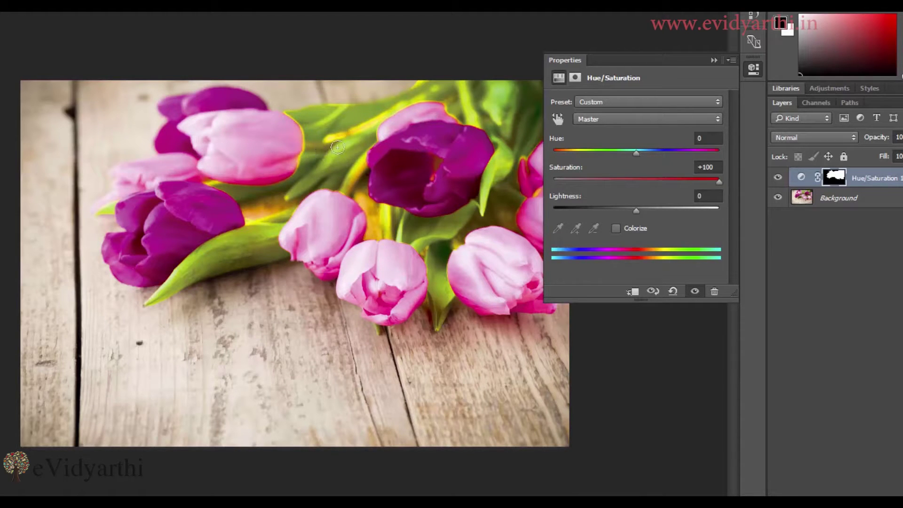
{"action": "left_click", "coordinate": [713, 60]}
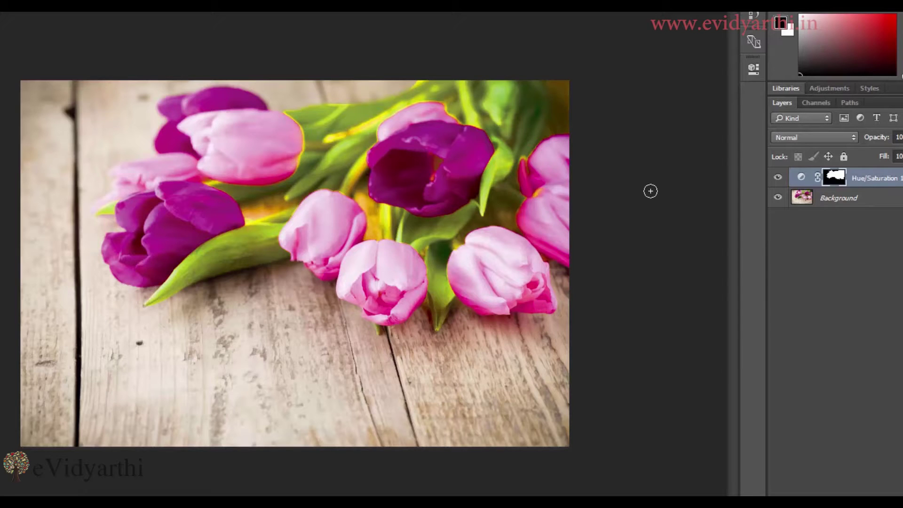
Hide the Hue/Saturation layer and load its mask as a selection around the tulips.
{"action": "left_click", "coordinate": [778, 178]}
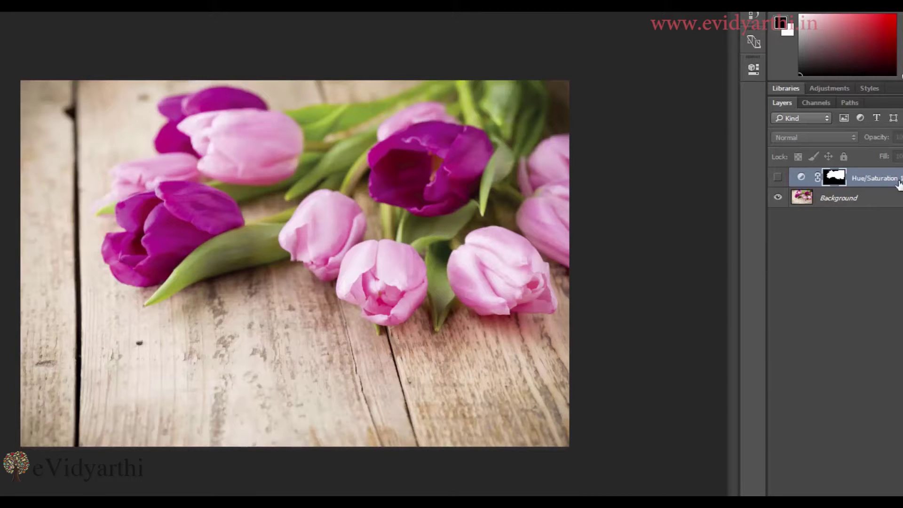
{"action": "left_click_drag", "start_coordinate": [808, 178], "coordinate": [834, 181]}
{"action": "left_click", "coordinate": [834, 179], "text": "ctrl"}
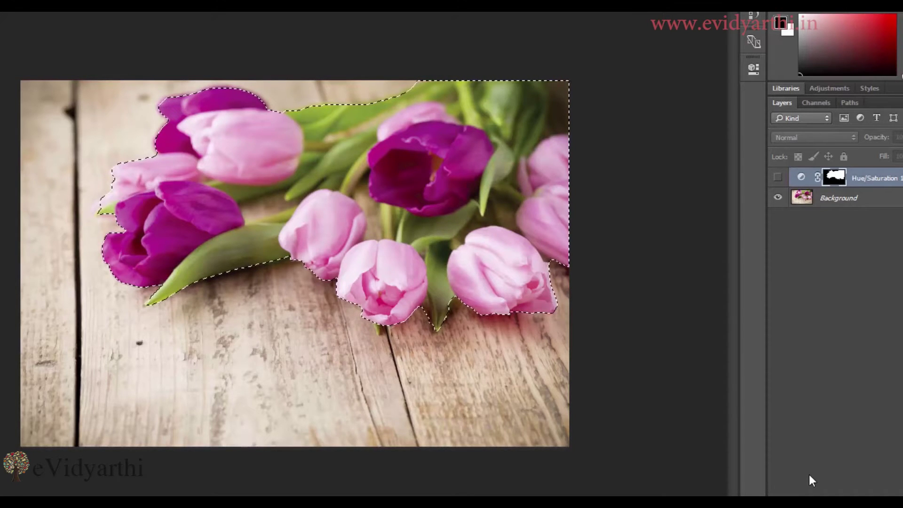
Add a Vibrance adjustment layer on the selected tulips with Saturation 0 and Vibrance +100.
{"action": "left_click", "coordinate": [826, 492]}
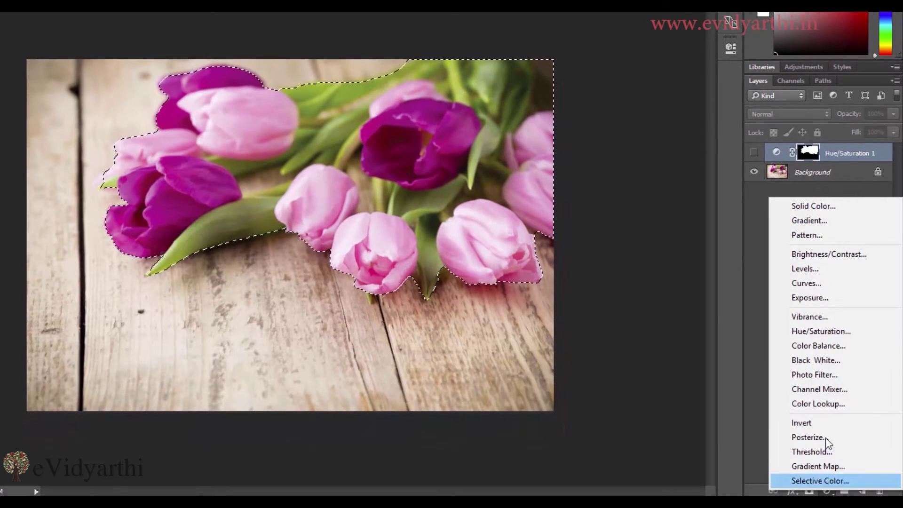
{"action": "left_click", "coordinate": [842, 320]}
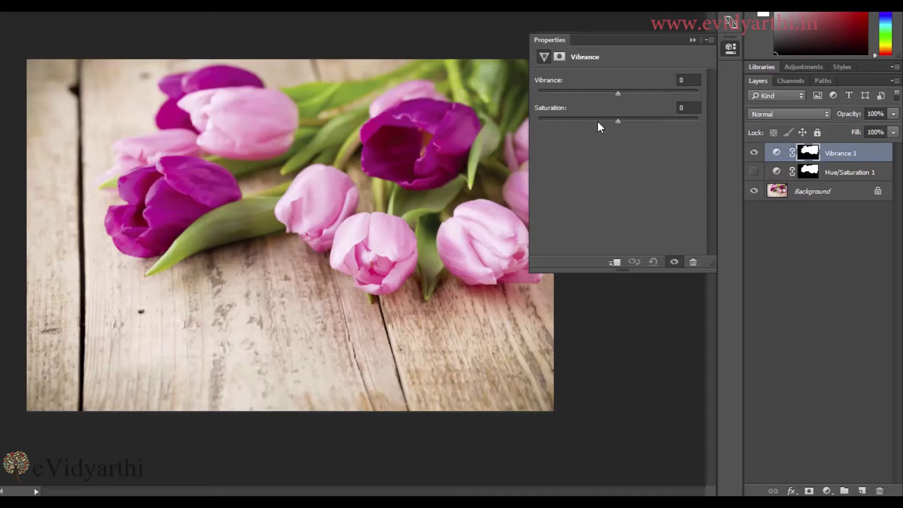
{"action": "left_click_drag", "start_coordinate": [617, 121], "coordinate": [692, 126]}
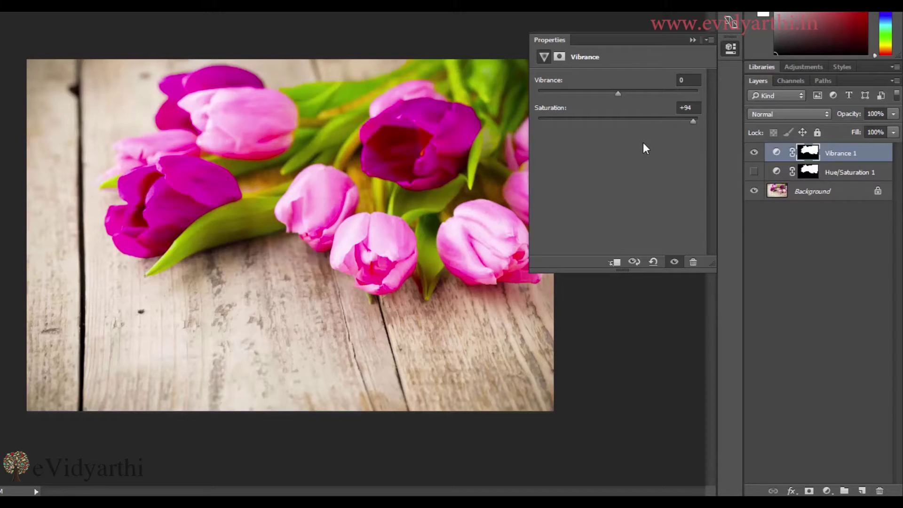
{"action": "left_click", "coordinate": [695, 107]}
{"action": "type", "text": "0"}
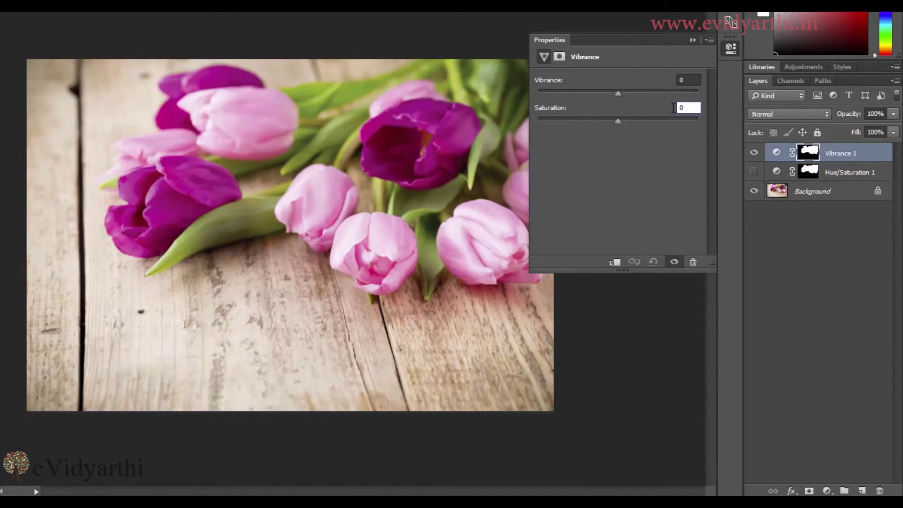
{"action": "left_click_drag", "start_coordinate": [619, 92], "coordinate": [685, 93]}
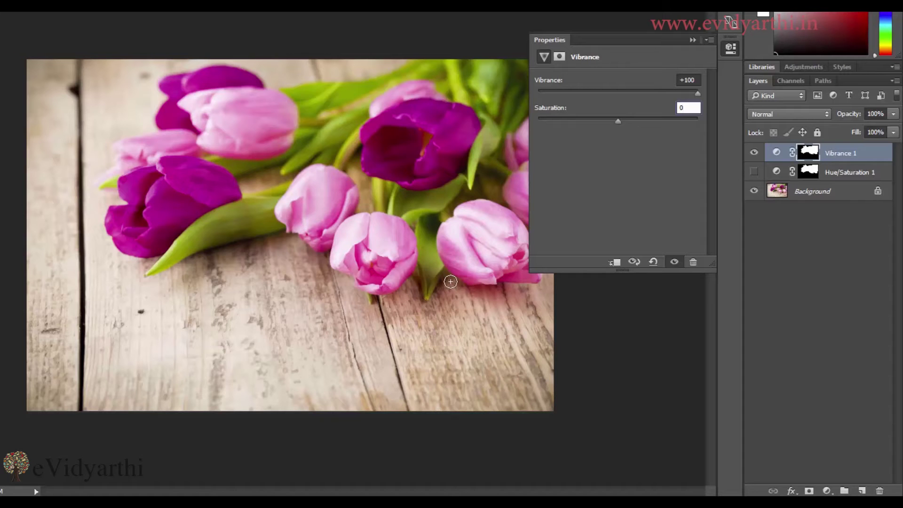
{"action": "left_click_drag", "start_coordinate": [698, 94], "coordinate": [535, 91]}
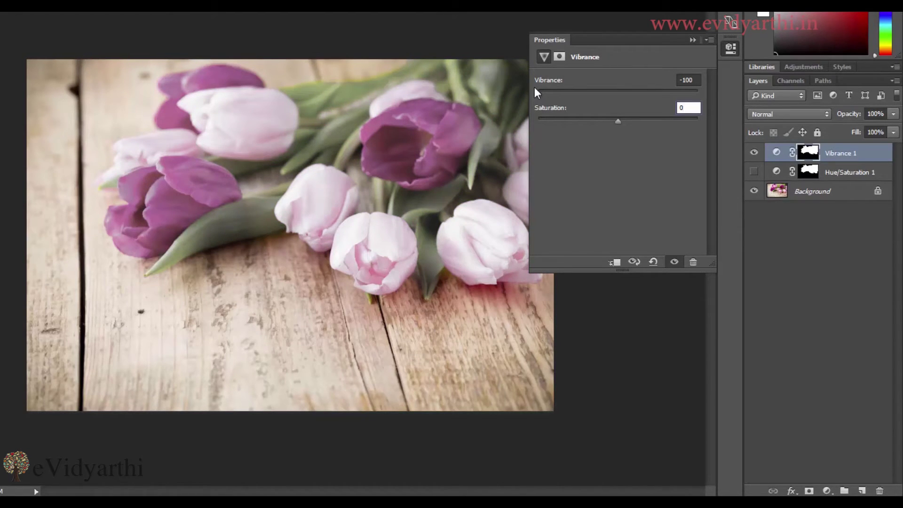
{"action": "left_click_drag", "start_coordinate": [539, 93], "coordinate": [703, 99]}
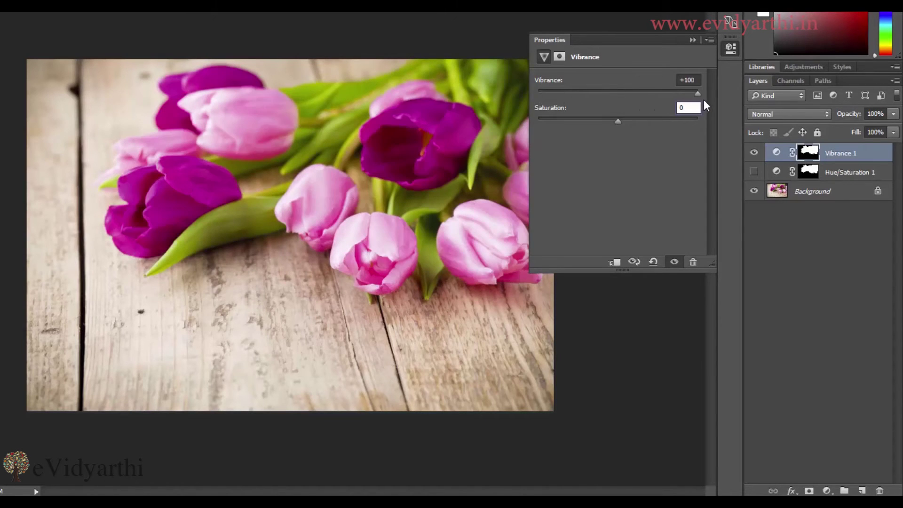
Compare the Vibrance 1 and Hue/Saturation 1 effects, ending with Vibrance shown and Hue/Saturation hidden.
{"action": "left_click", "coordinate": [696, 40]}
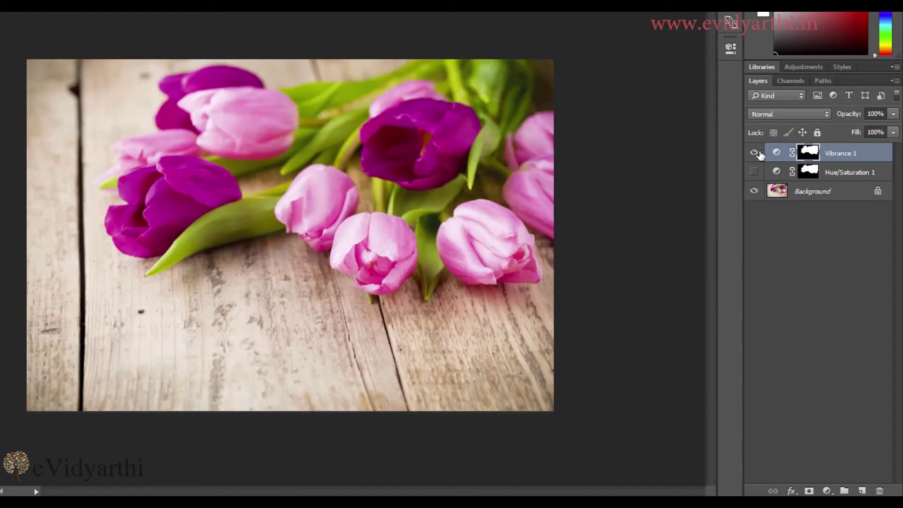
{"action": "left_click", "coordinate": [753, 151]}
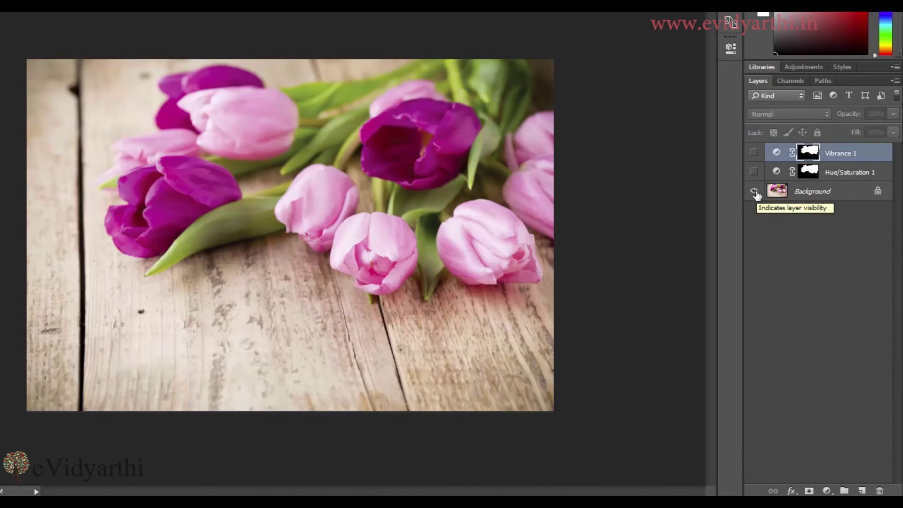
{"action": "left_click", "coordinate": [754, 172]}
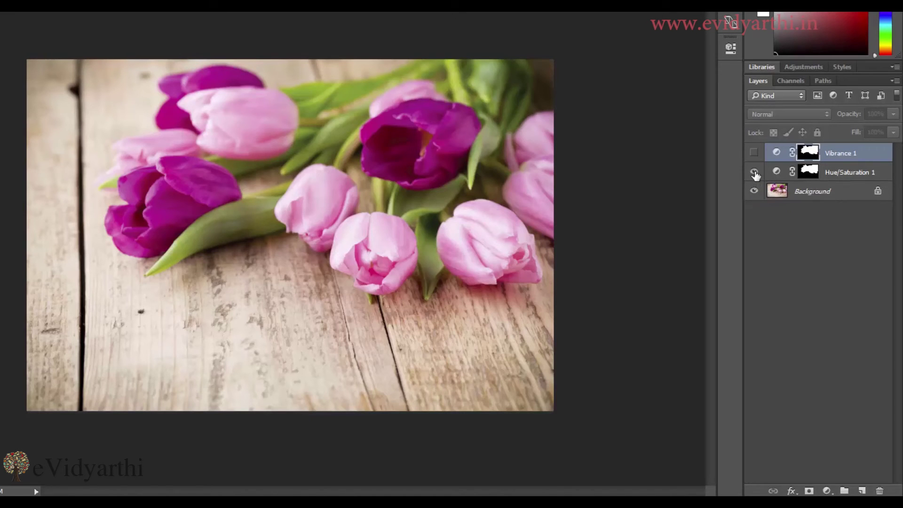
{"action": "left_click", "coordinate": [753, 171]}
{"action": "left_click", "coordinate": [754, 152]}
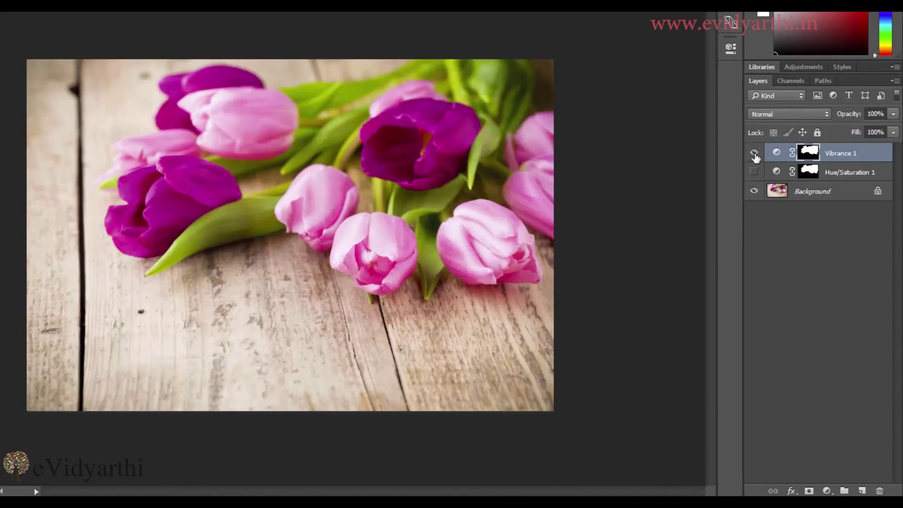